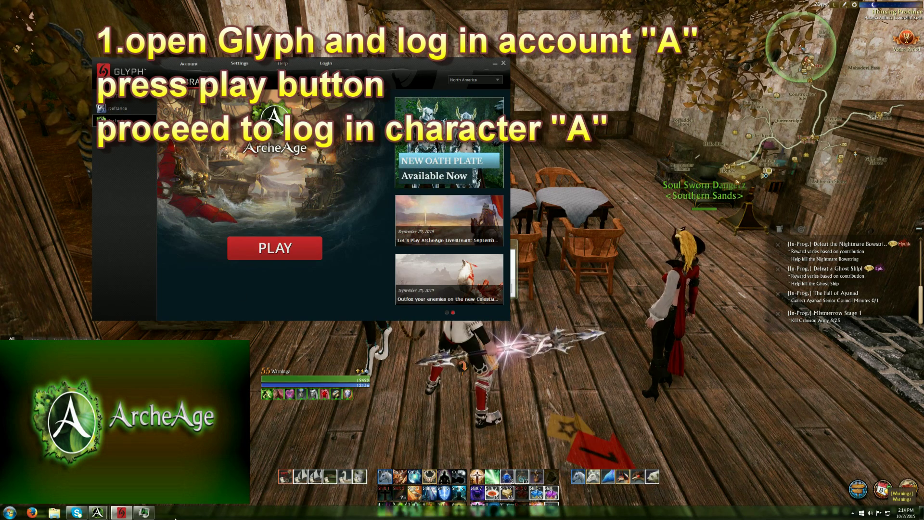
Bring the 'Too many applications' warning from the taskbar to the front and drag it over the Glyph launcher
{"action": "left_click", "coordinate": [98, 513]}
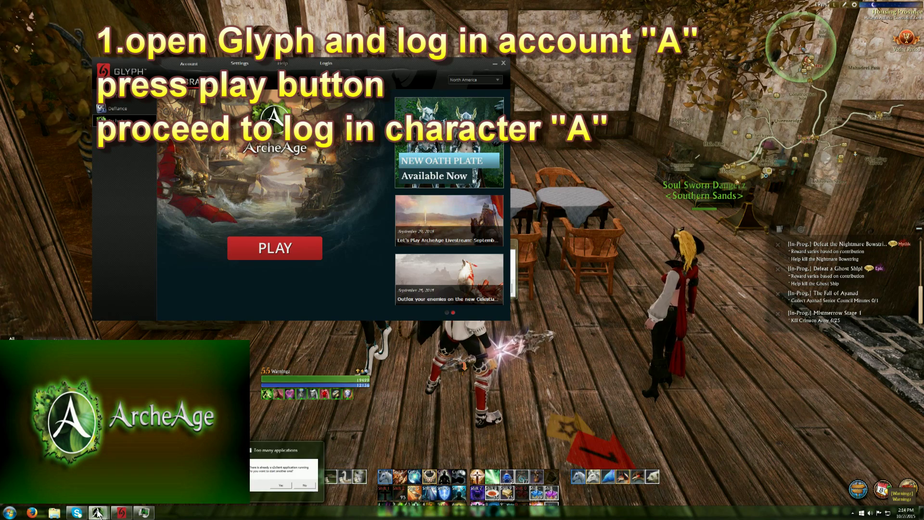
{"action": "left_click", "coordinate": [282, 487]}
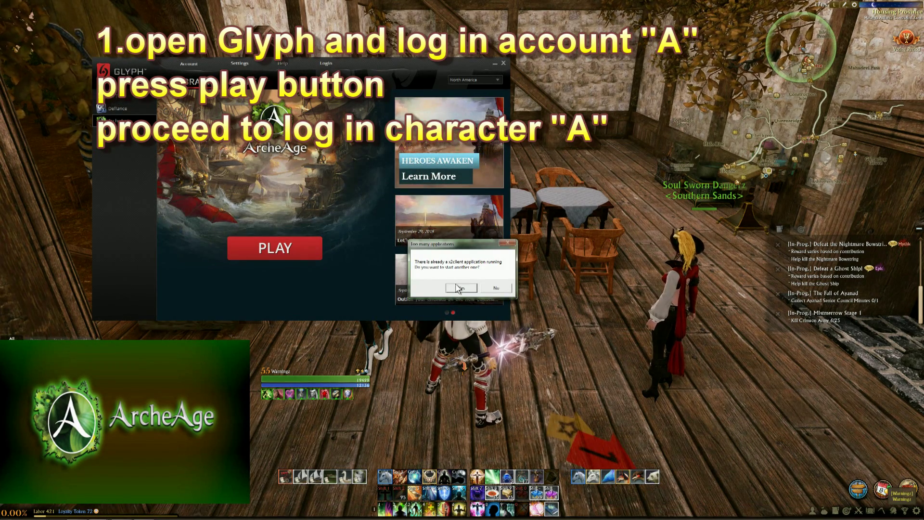
{"action": "left_click_drag", "start_coordinate": [457, 246], "coordinate": [269, 148]}
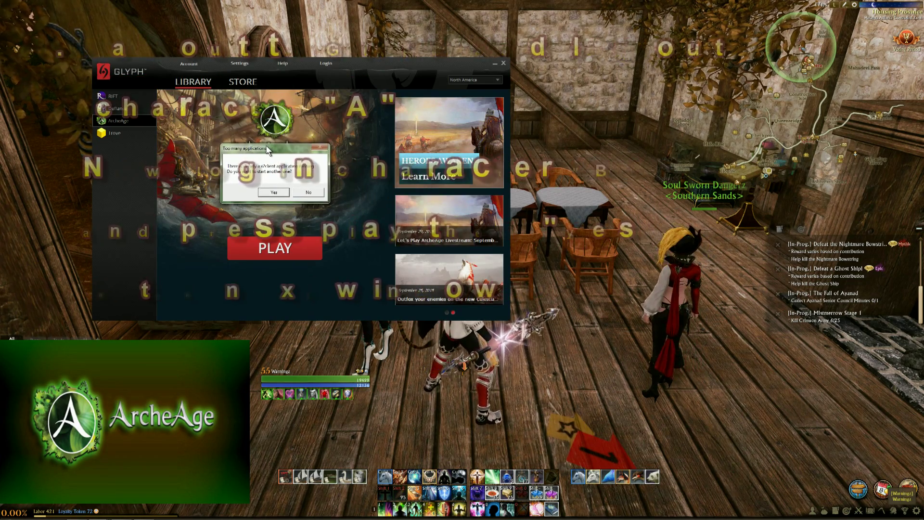
{"action": "mouse_move", "coordinate": [266, 147]}
{"action": "left_mouse_down"}
{"action": "mouse_move", "coordinate": [348, 176]}
{"action": "mouse_move", "coordinate": [341, 161]}
{"action": "left_mouse_up"}
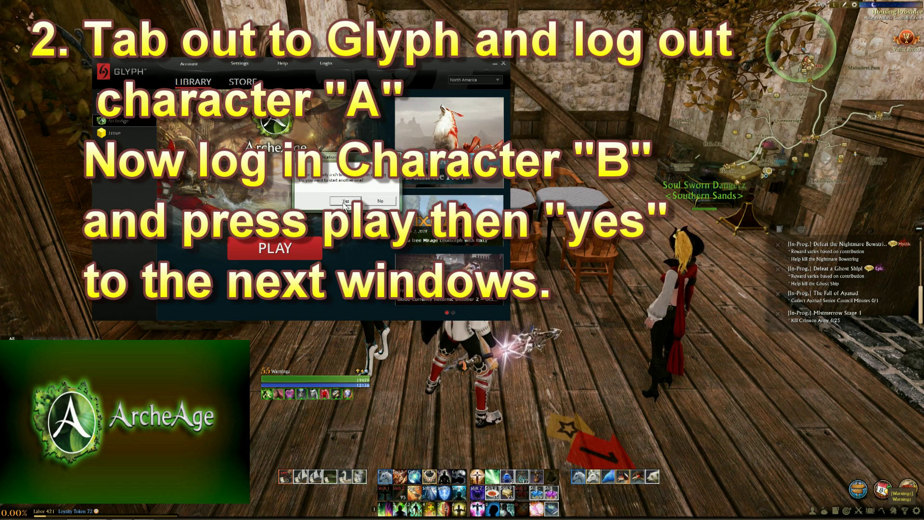
Answer Yes to start a second ArcheAge client, then connect it to the chosen server
{"action": "left_click", "coordinate": [344, 202]}
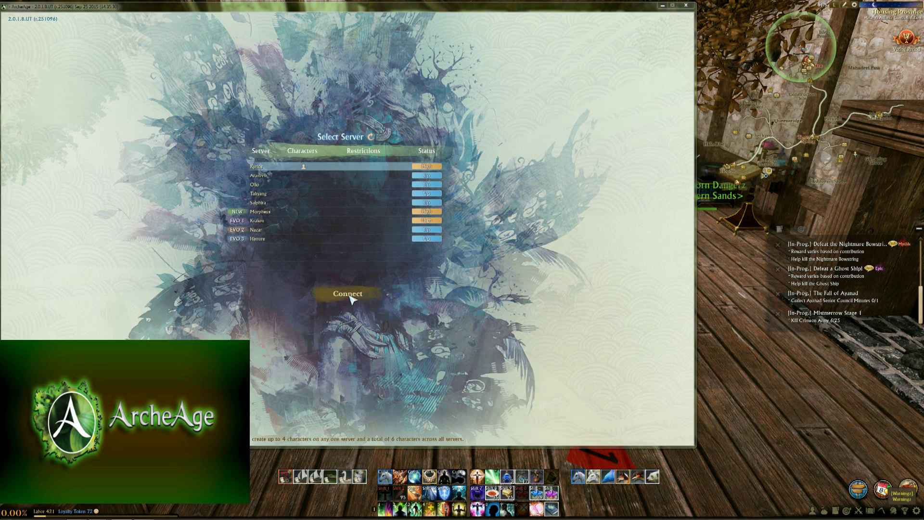
{"action": "left_click", "coordinate": [351, 295]}
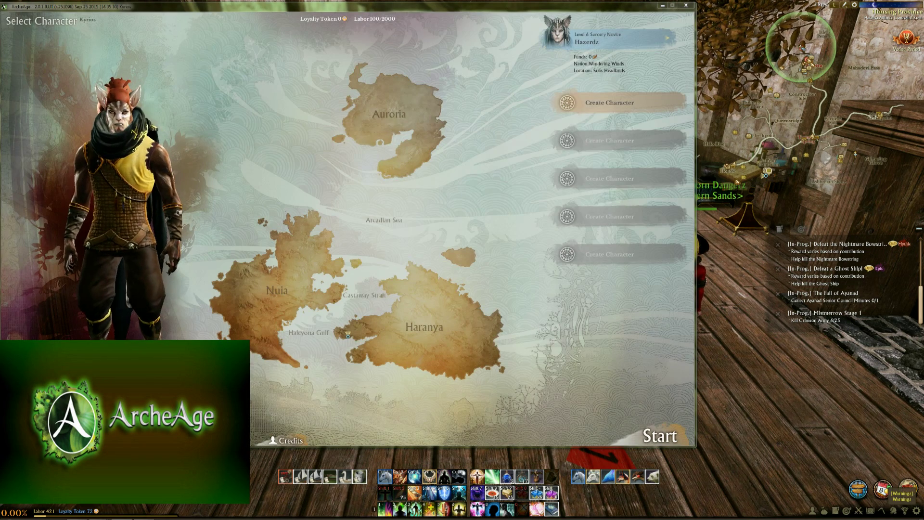
Open the game Options from the character selection screen with Escape
{"action": "key", "text": "Escape"}
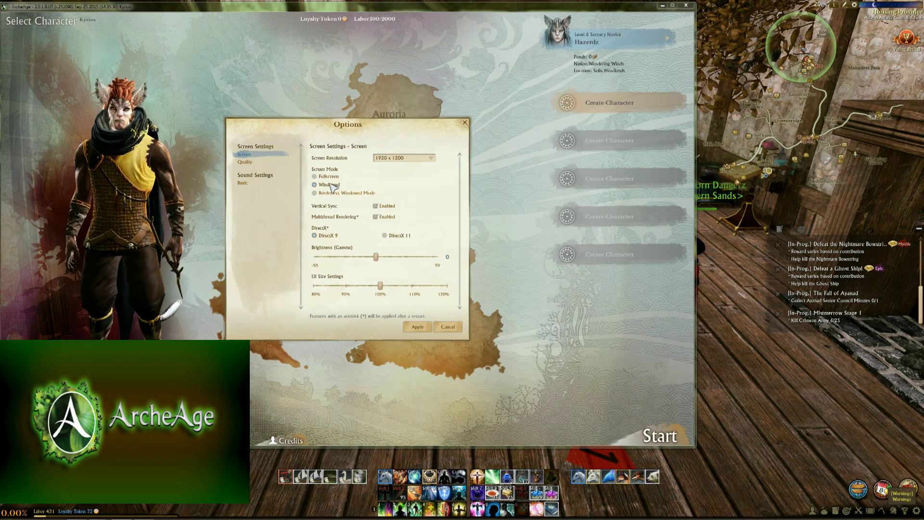
Review the Quality, Screen and Basic Sound options, close Options, and start the shown character
{"action": "left_click", "coordinate": [280, 165]}
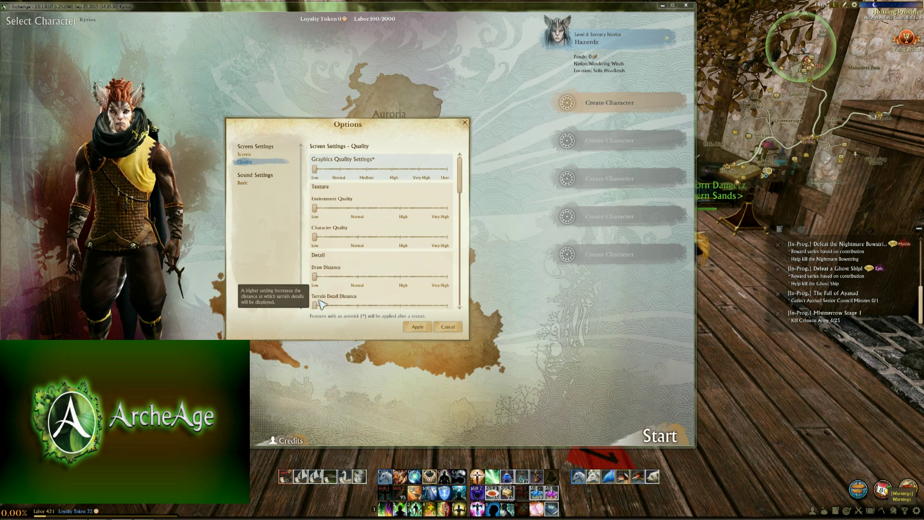
{"action": "left_click", "coordinate": [244, 154]}
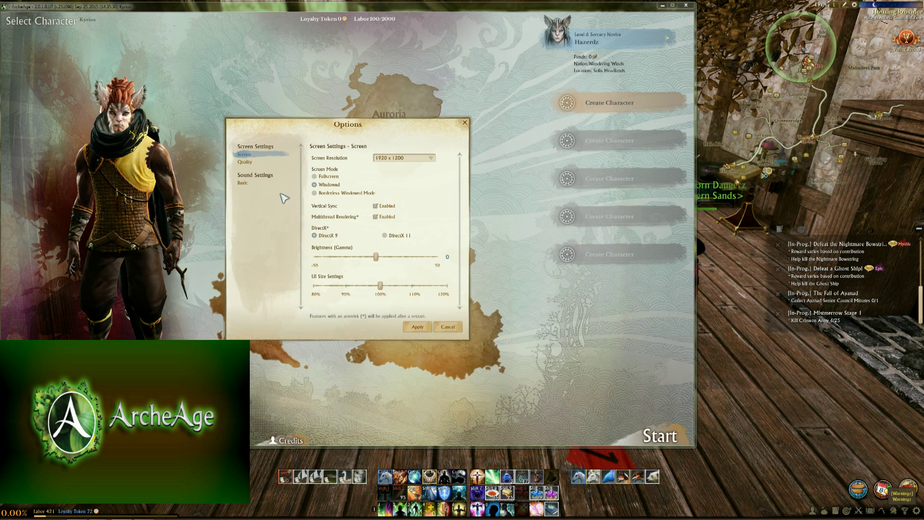
{"action": "left_click", "coordinate": [243, 183]}
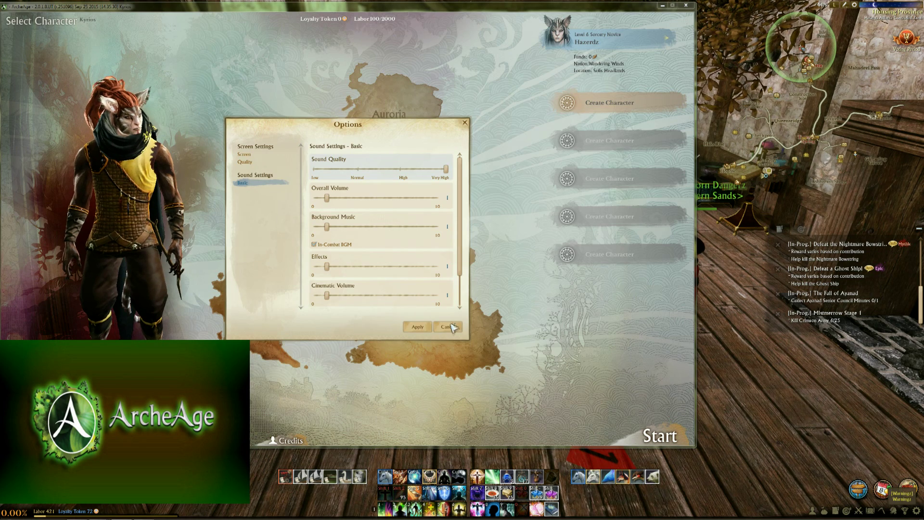
{"action": "left_click", "coordinate": [447, 327]}
{"action": "double_click", "coordinate": [544, 37]}
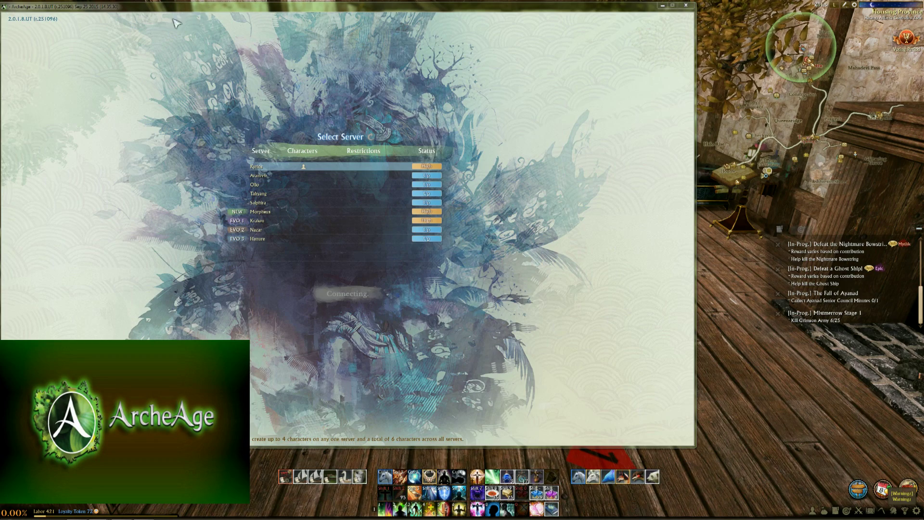
Reposition the client window and open Options over the level 53 character's selection screen
{"action": "mouse_move", "coordinate": [365, 9]}
{"action": "left_mouse_down"}
{"action": "mouse_move", "coordinate": [180, 45]}
{"action": "mouse_move", "coordinate": [319, 41]}
{"action": "mouse_move", "coordinate": [389, 25]}
{"action": "left_mouse_up"}
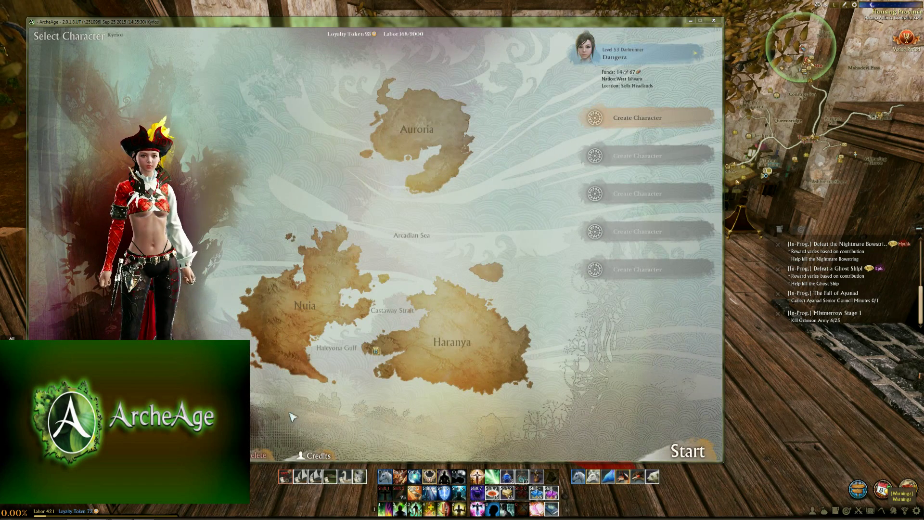
{"action": "left_click", "coordinate": [217, 455]}
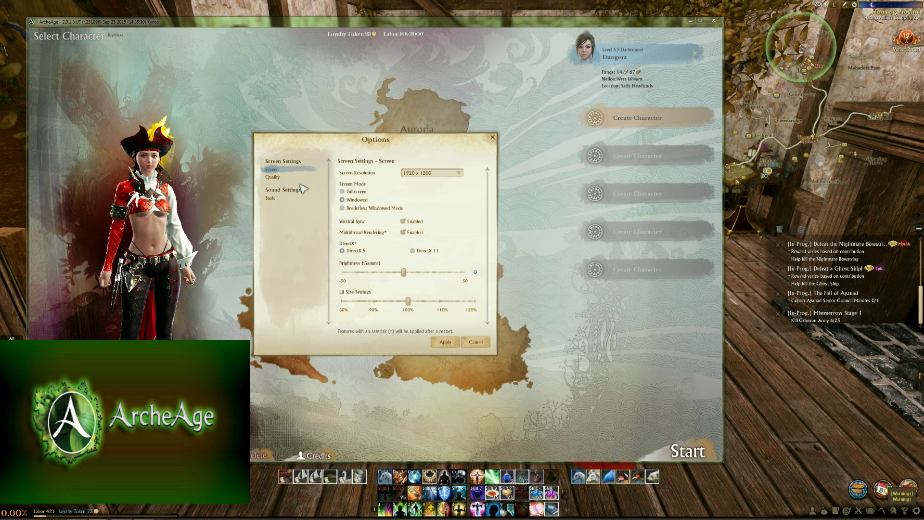
Apply the options with graphics quality at Low and log the character into the game world
{"action": "left_click", "coordinate": [290, 178]}
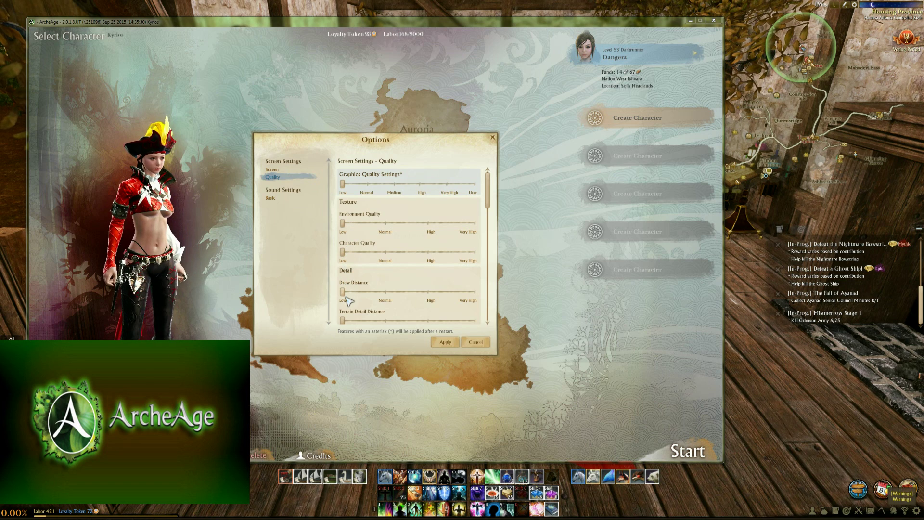
{"action": "left_click", "coordinate": [272, 201]}
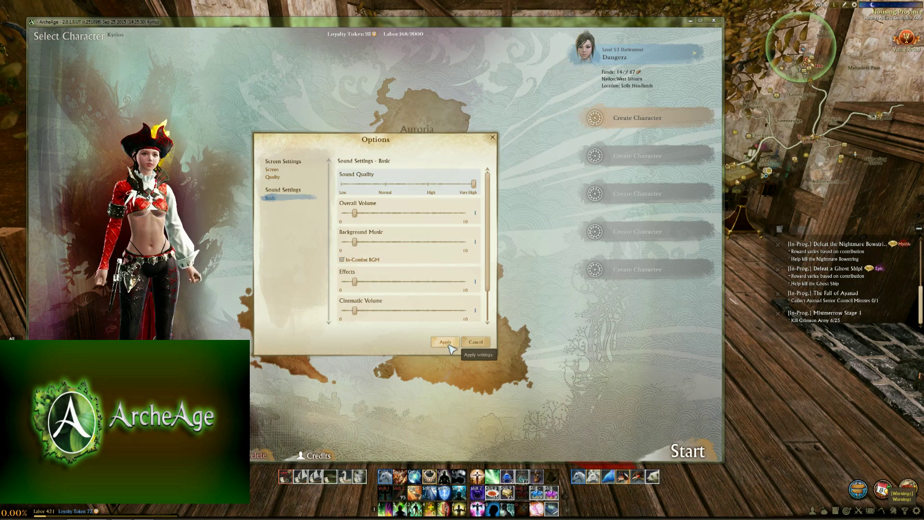
{"action": "left_click", "coordinate": [474, 345]}
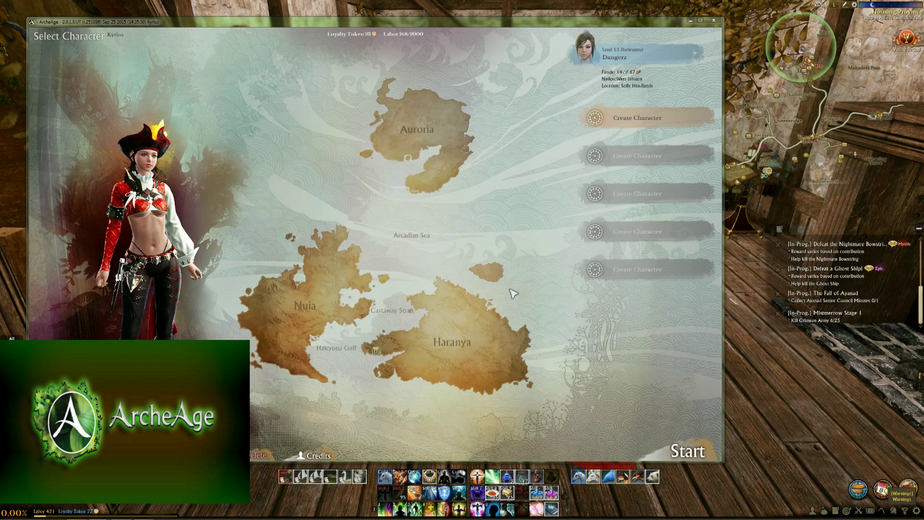
{"action": "double_click", "coordinate": [639, 61]}
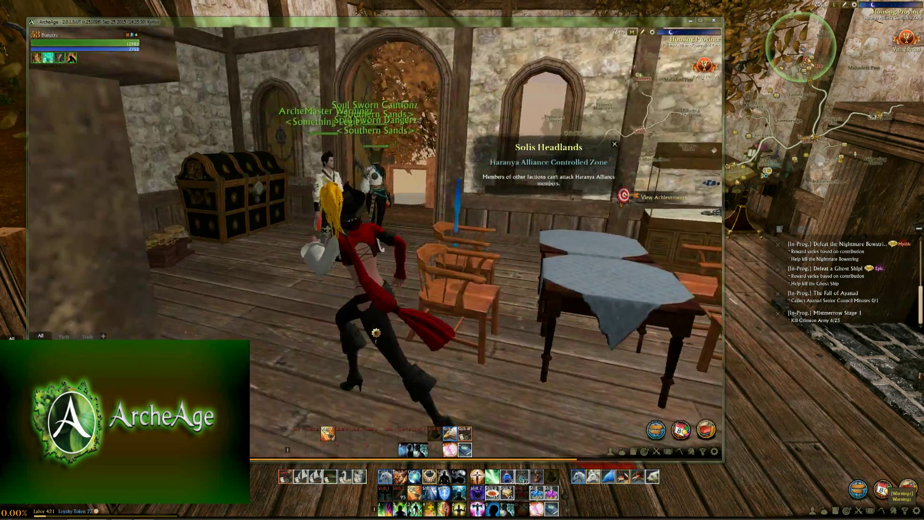
Run the second character forward toward the tables, closing the Solis Headlands zone notice
{"action": "key", "text": "w"}
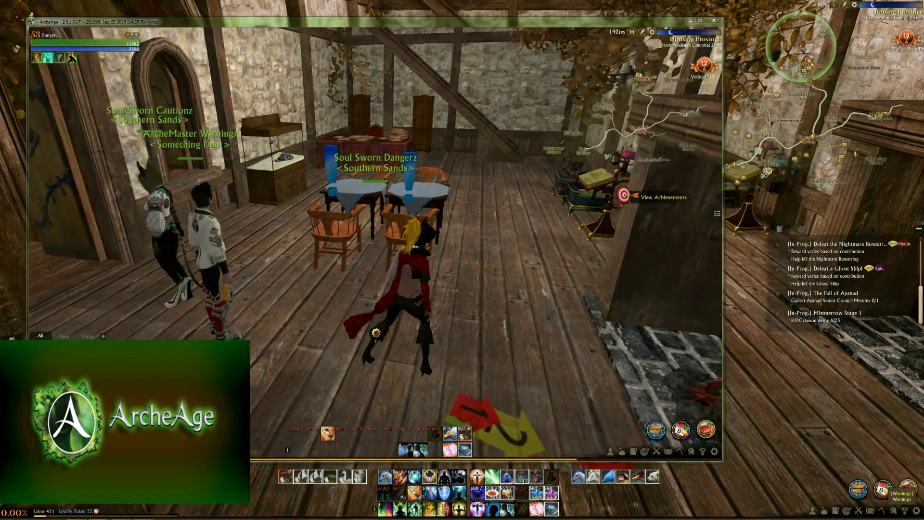